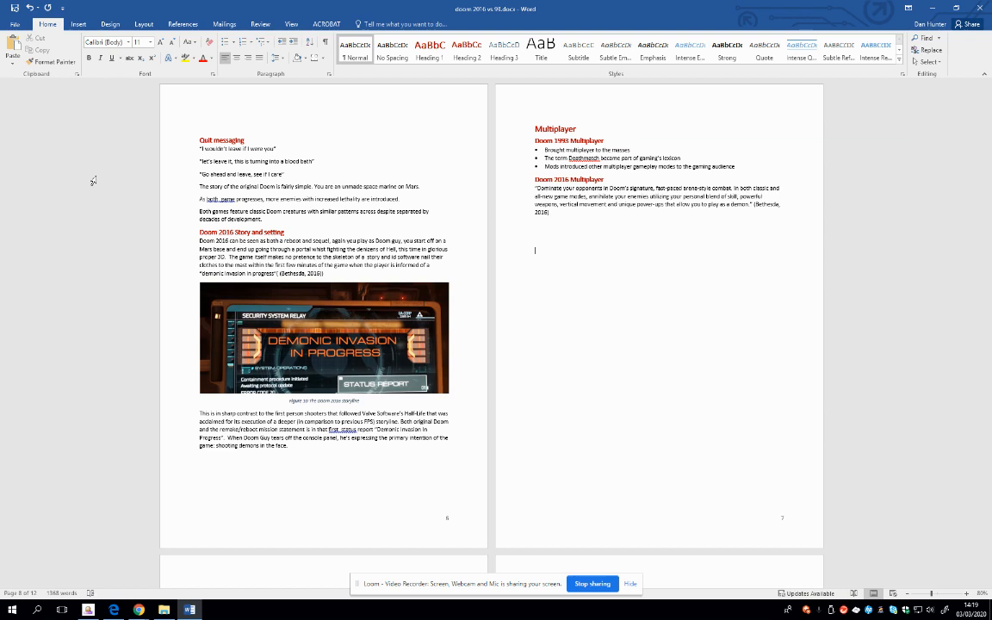
# Add the text "Quote" in quotation marks below the Doom 2016 Multiplayer paragraph and cite the existing source "Why Doom is Great" (2020) after it
pyautogui.write('1')
pyautogui.write('Quote')
pyautogui.write('"')
pyautogui.click(184, 24)
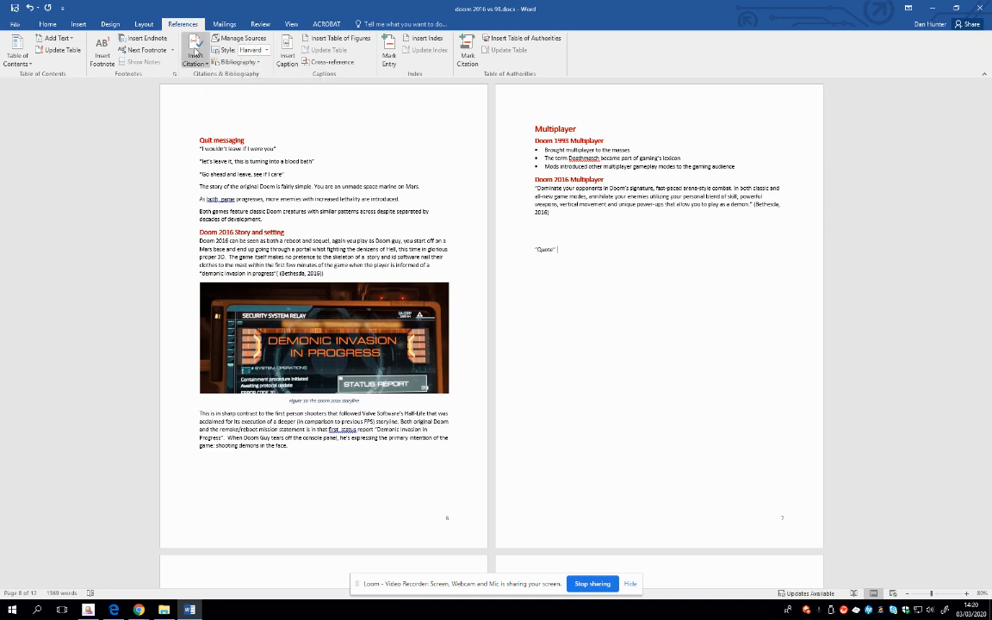
pyautogui.click(195, 53)
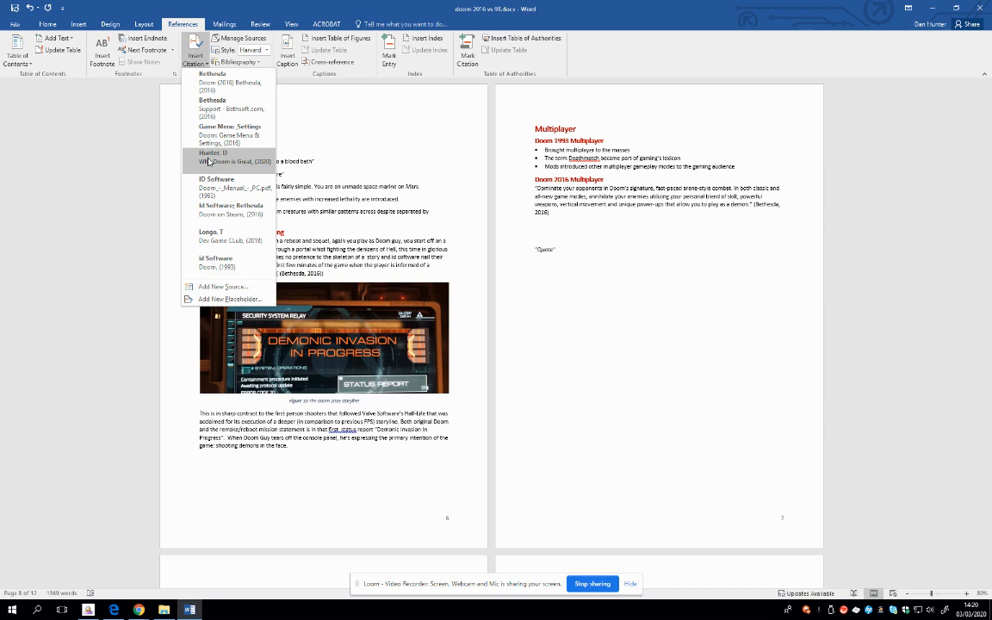
pyautogui.click(208, 161)
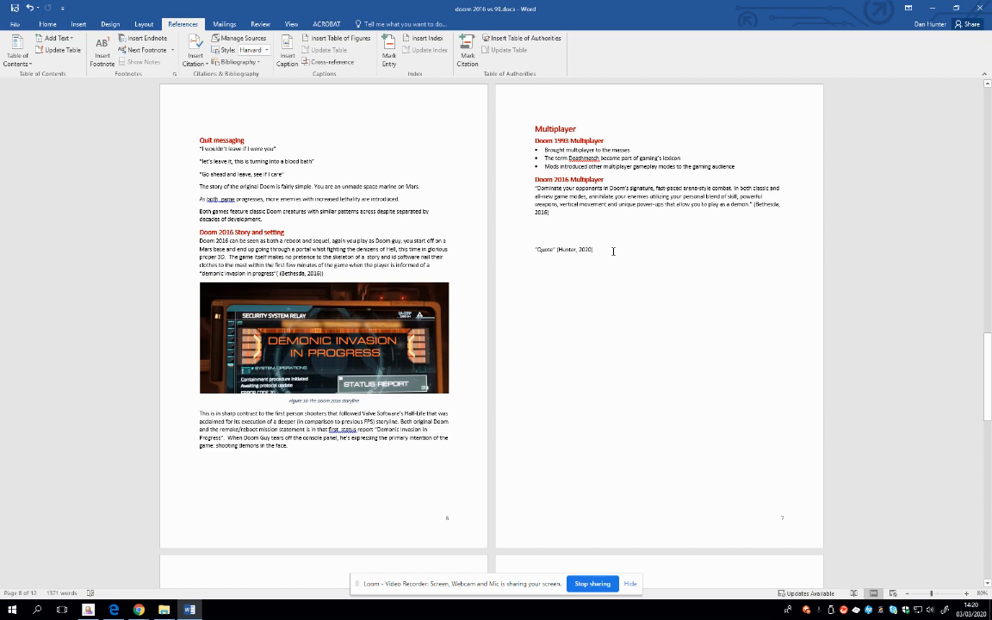
# Start a new citation source on a new line below the quote, browse the source types and choose Book
pyautogui.press('Return')
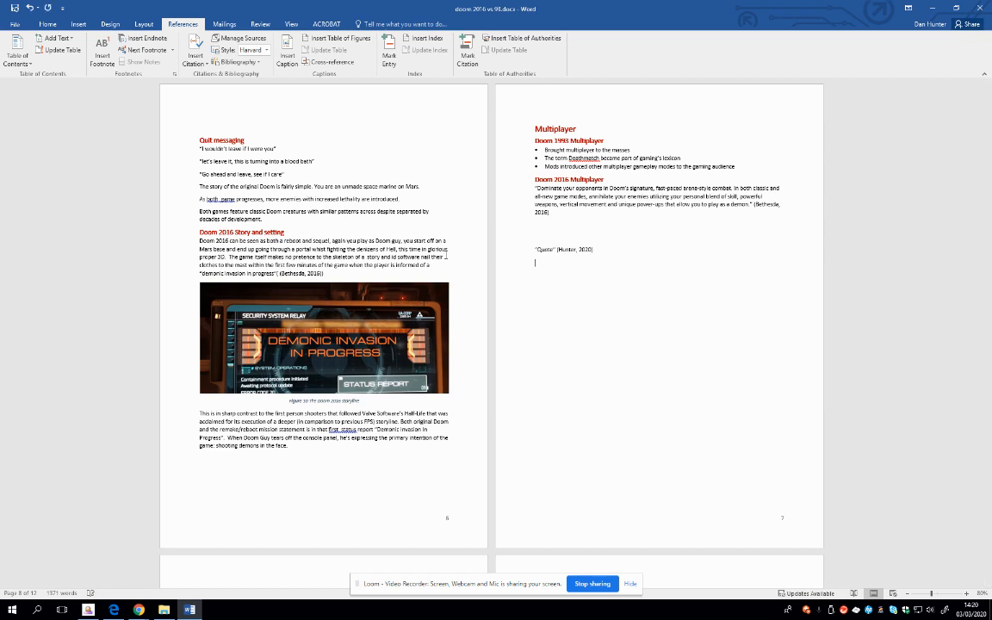
pyautogui.click(195, 65)
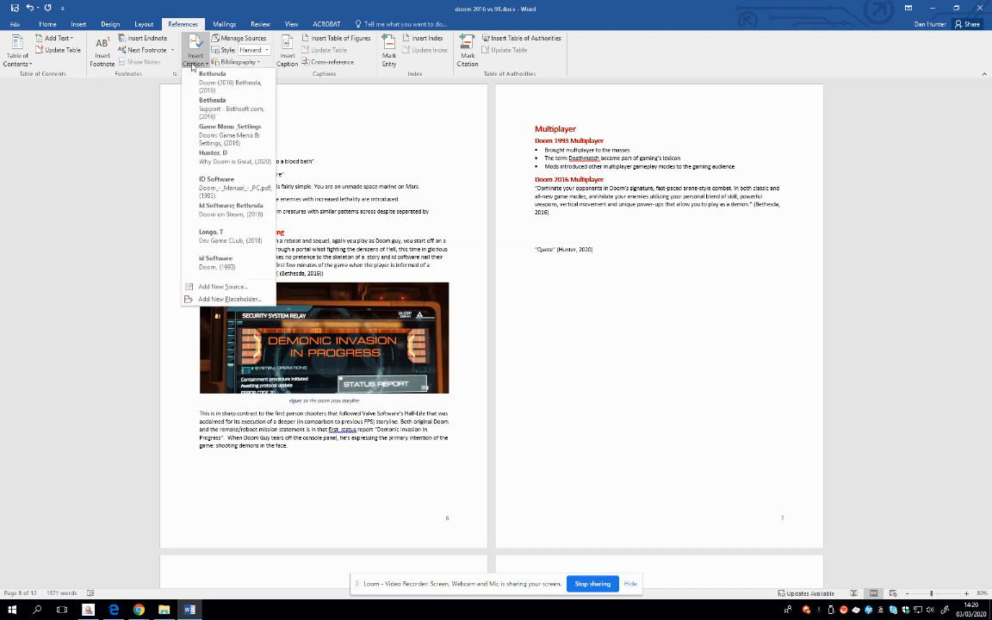
pyautogui.click(229, 290)
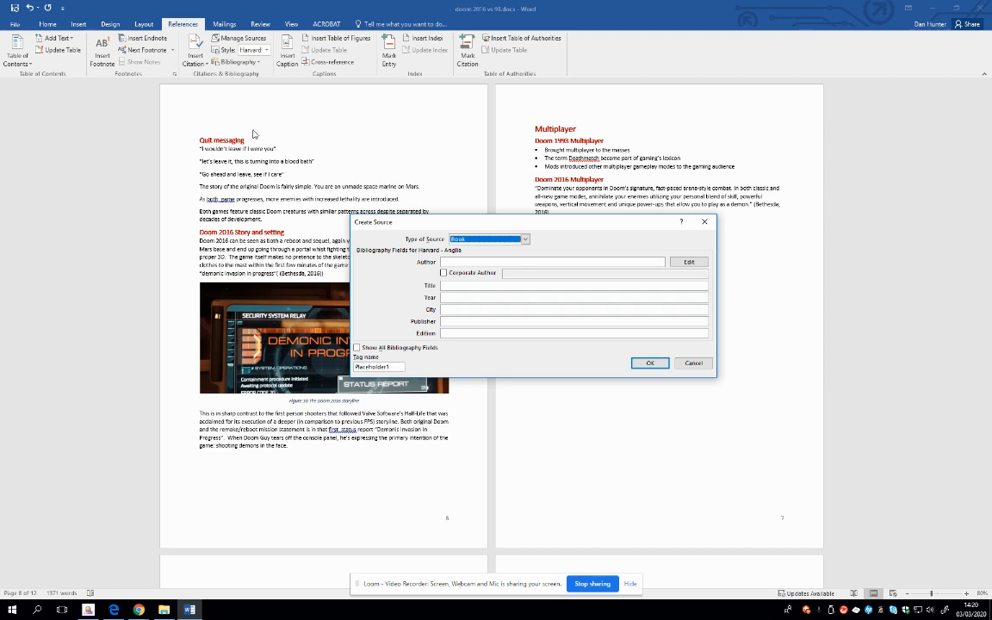
pyautogui.click(469, 242)
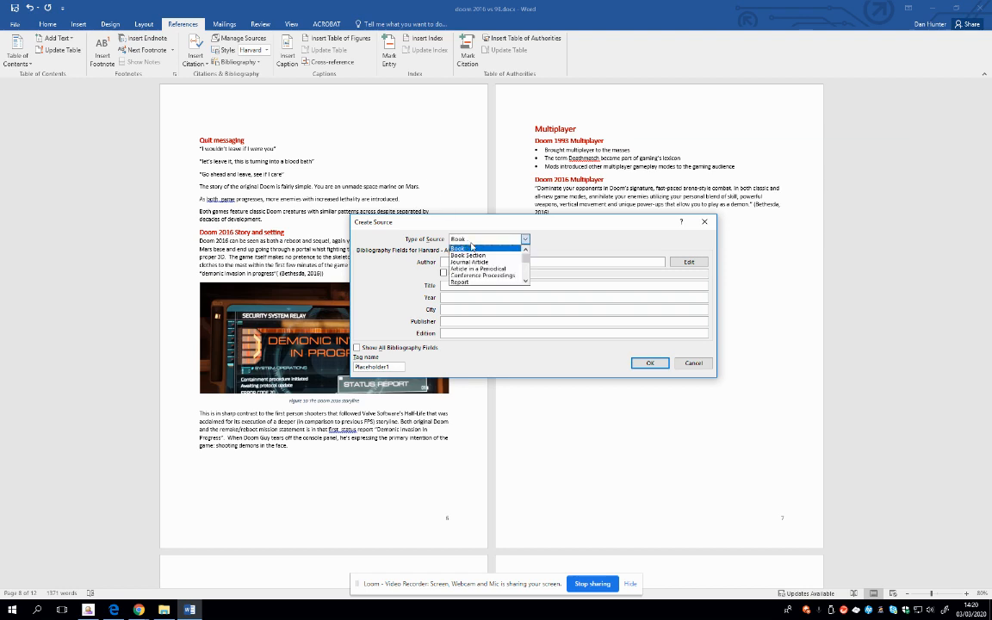
pyautogui.click(525, 281)
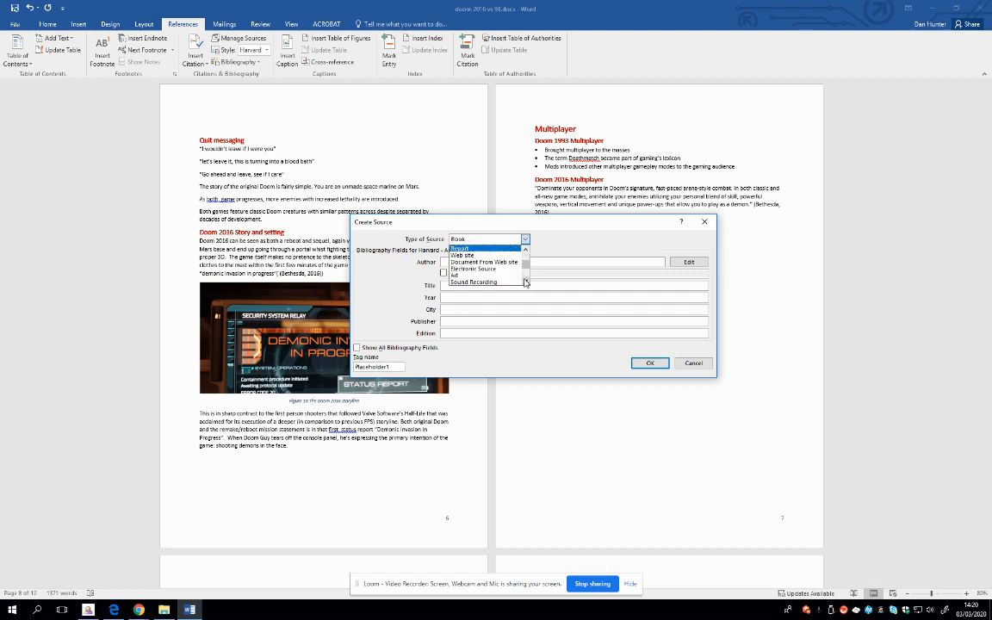
pyautogui.click(526, 281)
pyautogui.click(526, 281)
pyautogui.click(526, 281)
pyautogui.click(525, 280)
pyautogui.click(526, 282)
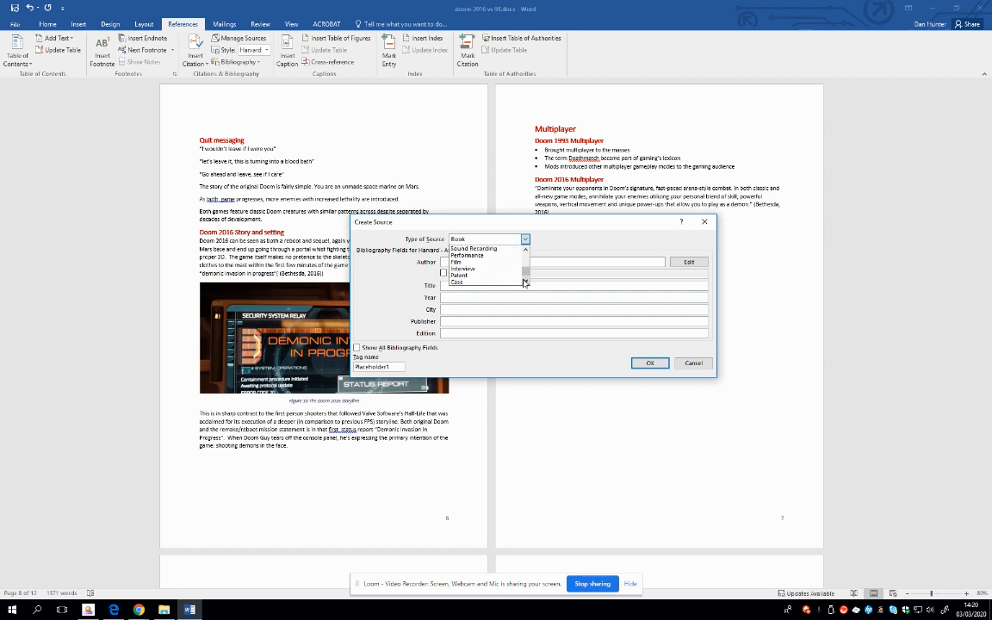
pyautogui.click(526, 282)
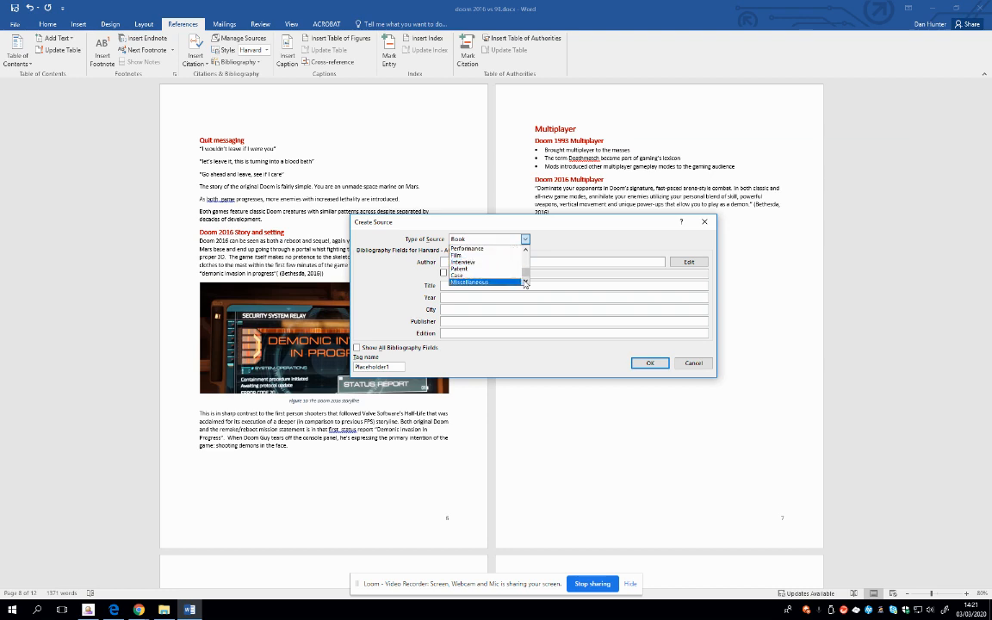
pyautogui.scroll(4, 474, 251)
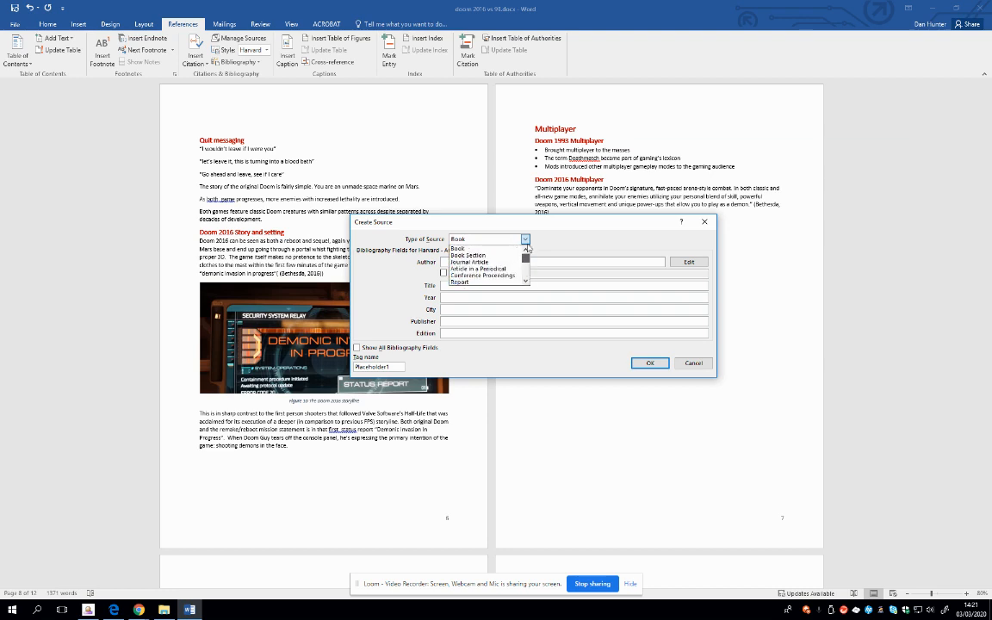
pyautogui.click(465, 249)
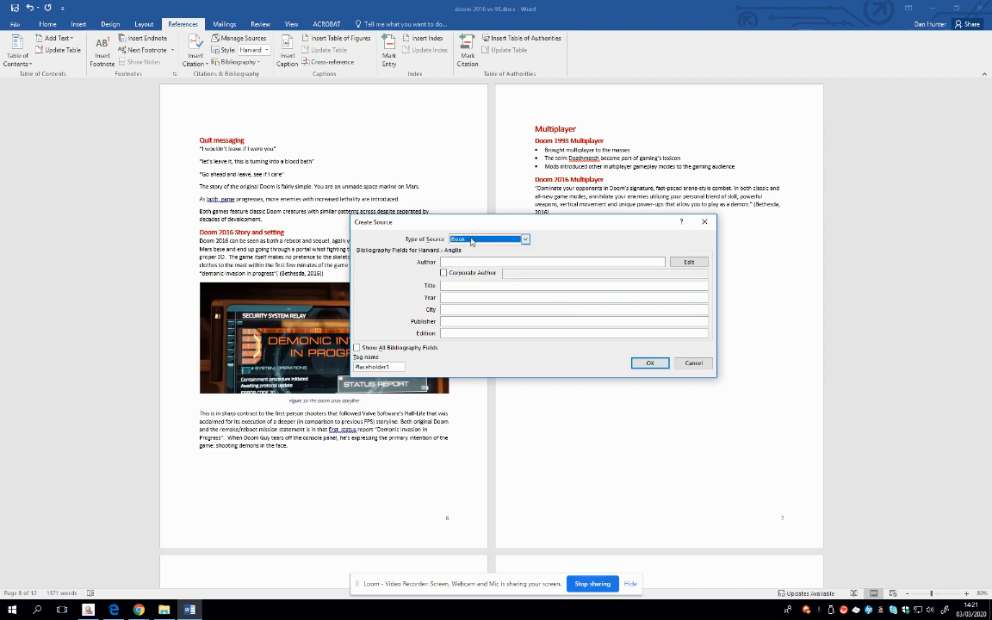
# Enter the surnames and initials of the book's two authors in the new source
pyautogui.click(466, 262)
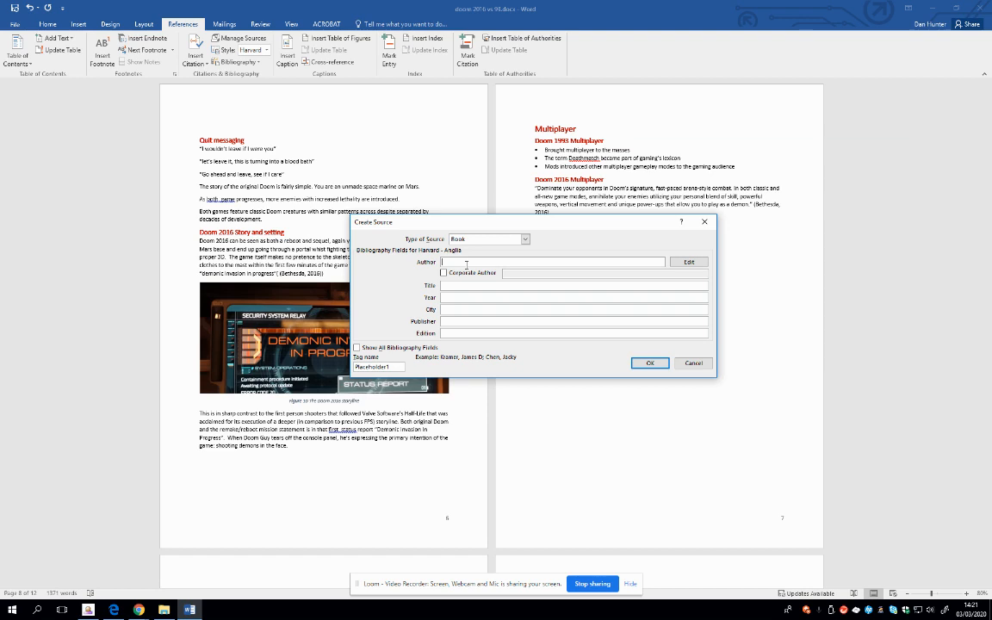
pyautogui.write('Cook, I')
pyautogui.write('; Phillips, J')
# Set the source's title to "Pearson BTEC National Computing Student Book"
pyautogui.click(454, 285)
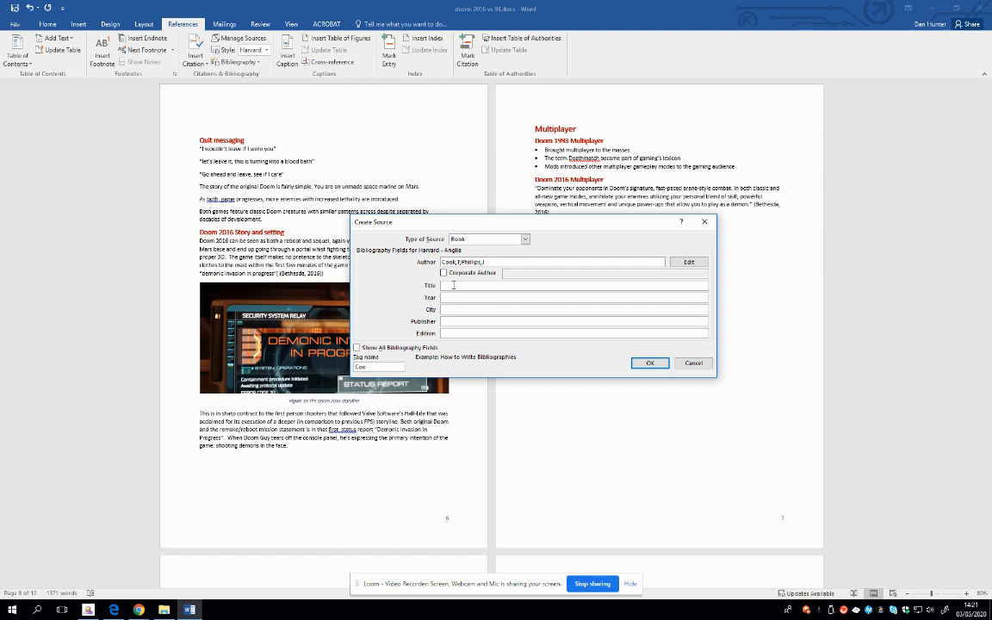
pyautogui.write('Pearson BTEC National Computing Studfen')
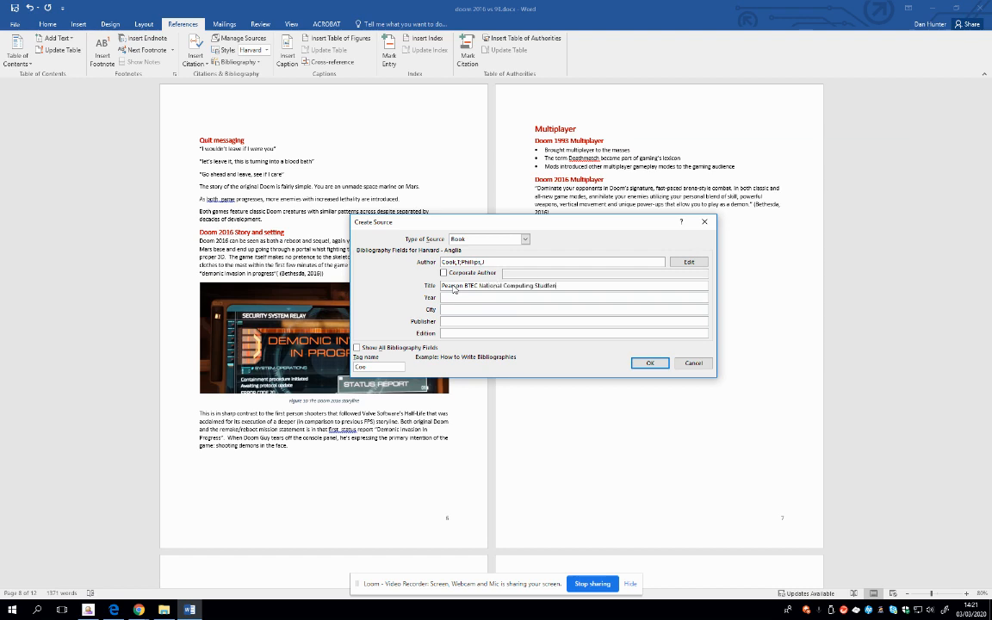
pyautogui.write('y')
pyautogui.press('BackSpace')
pyautogui.write('t Book')
pyautogui.click(550, 285)
pyautogui.press('BackSpace')
# Set the source's year to 2016 and its city to London
pyautogui.click(503, 297)
pyautogui.write('2016')
pyautogui.press('Tab')
pyautogui.write('Lon')
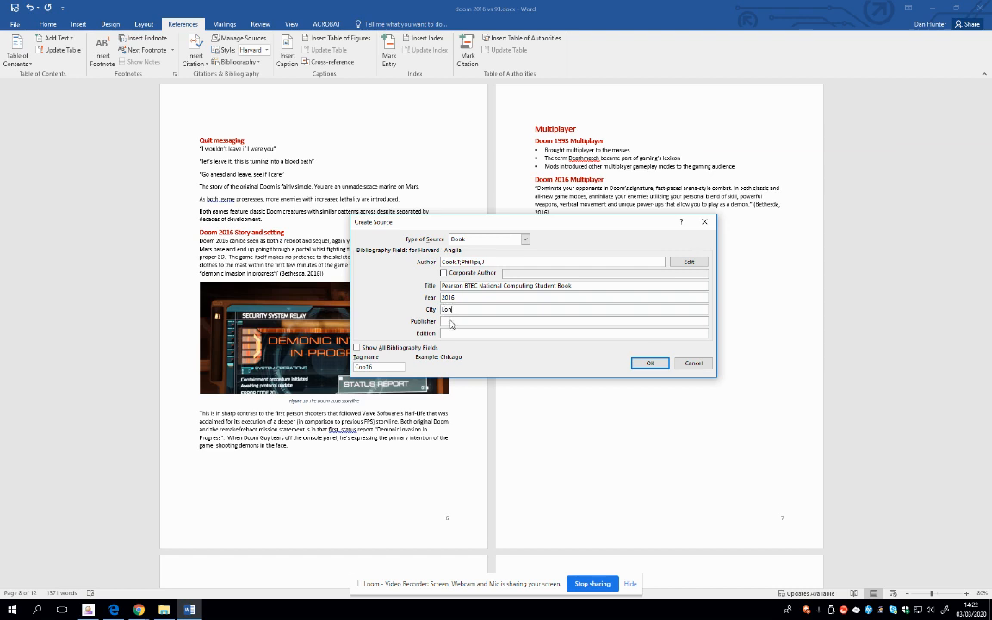
pyautogui.write('don')
# Set the publisher to Pearson Education and the edition to First Edition, and insert the new source as a citation
pyautogui.press('Tab')
pyautogui.write('Pearson Education')
pyautogui.press('Tab')
pyautogui.write('First Edition')
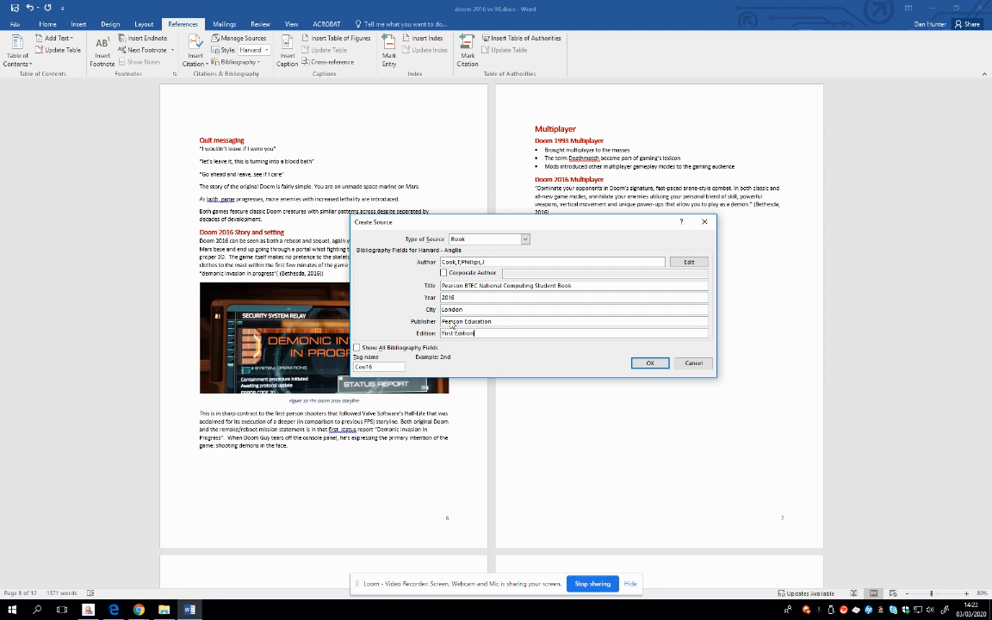
pyautogui.click(648, 363)
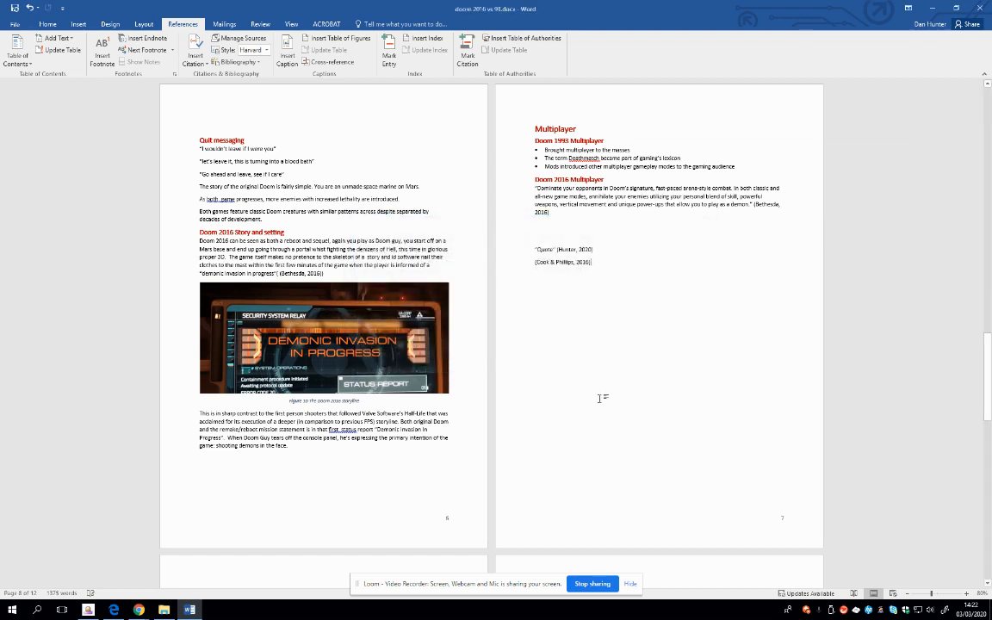
# Add the text "quote" in quotation marks in front of the newly inserted 2016 book citation
pyautogui.click(531, 263)
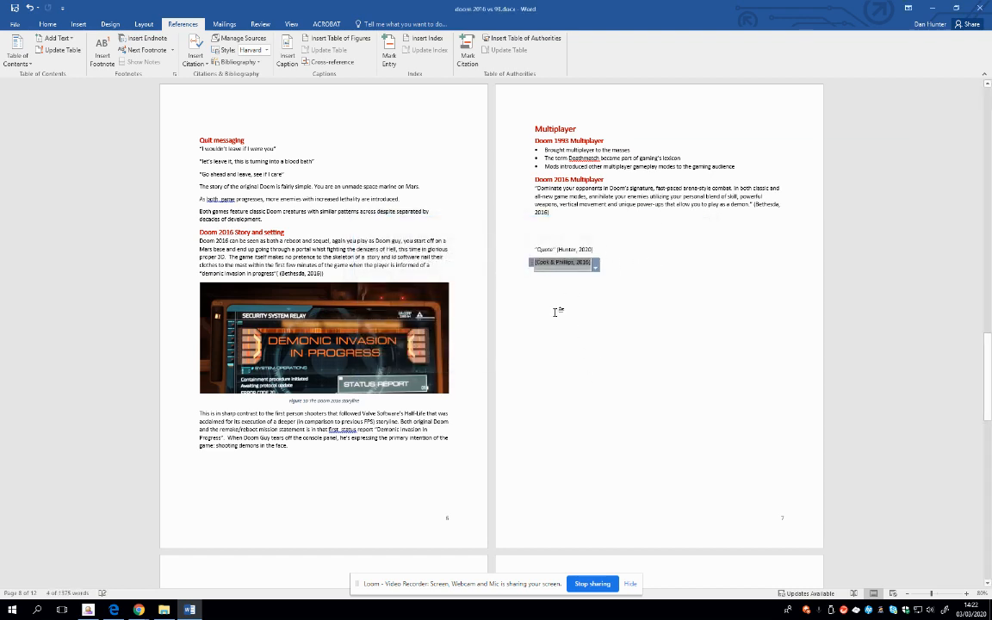
pyautogui.press('Left')
pyautogui.write('"q')
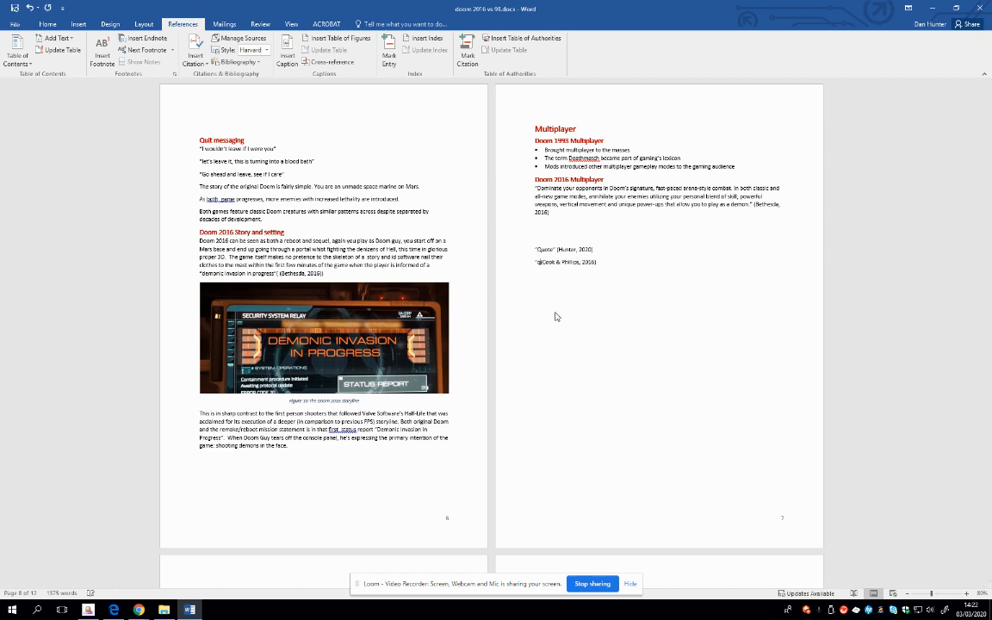
pyautogui.write('uote"')
pyautogui.click(626, 263)
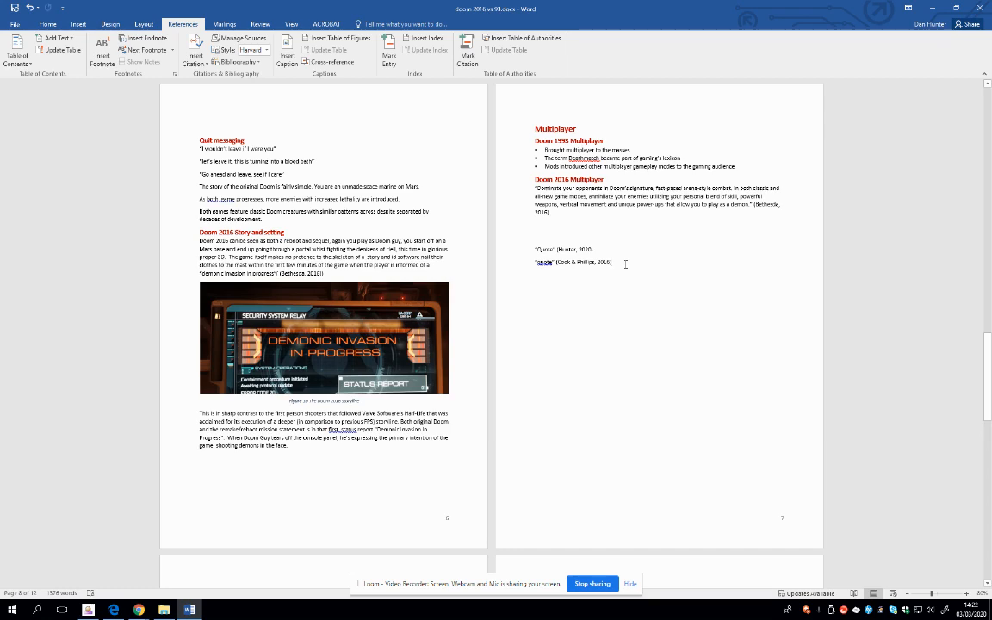
# Replace the old bibliography on page 11 with a newly generated one in the built-in Bibliography format
pyautogui.scroll(-5, 620, 284)
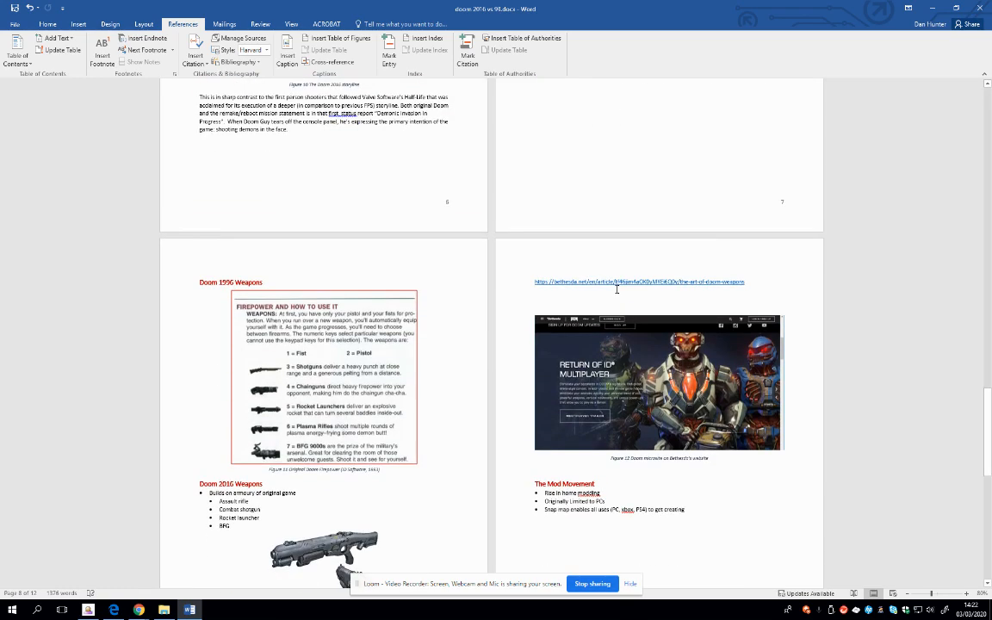
pyautogui.scroll(-15, 617, 290)
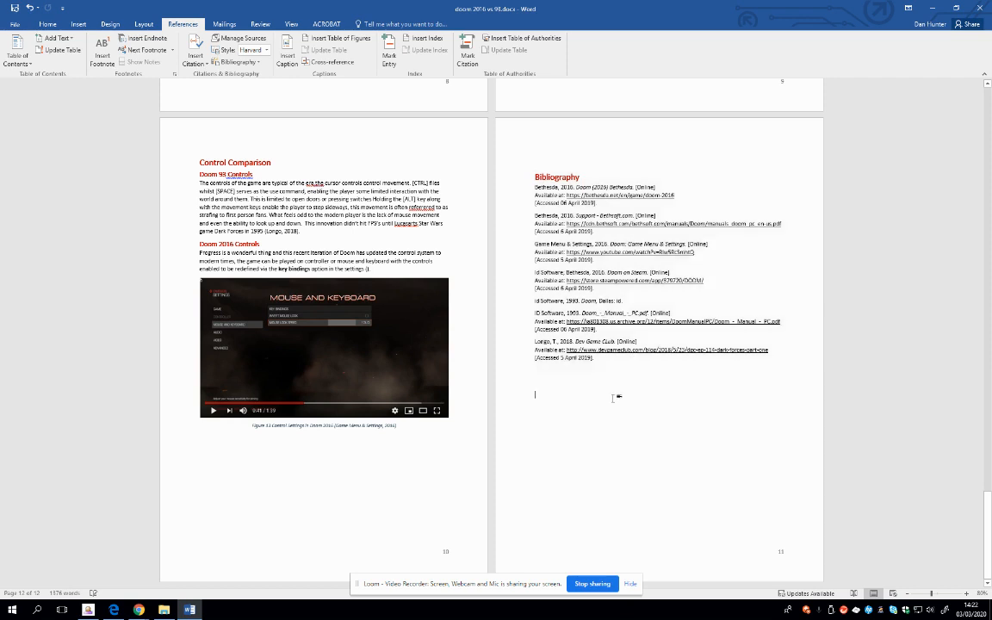
pyautogui.moveTo(617, 397); pyautogui.dragTo(526, 166)
pyautogui.press('Delete')
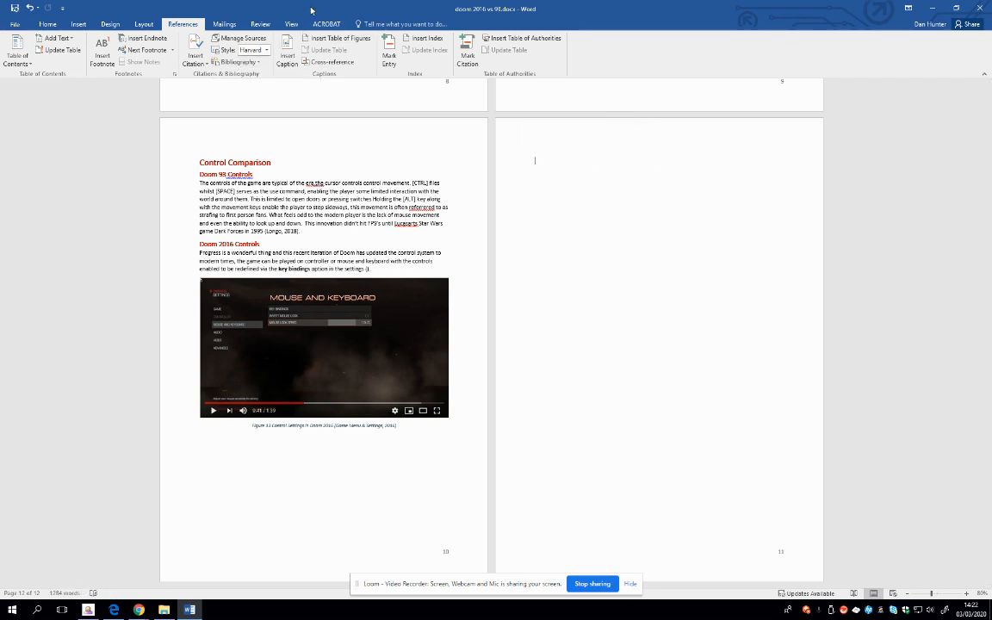
pyautogui.click(241, 63)
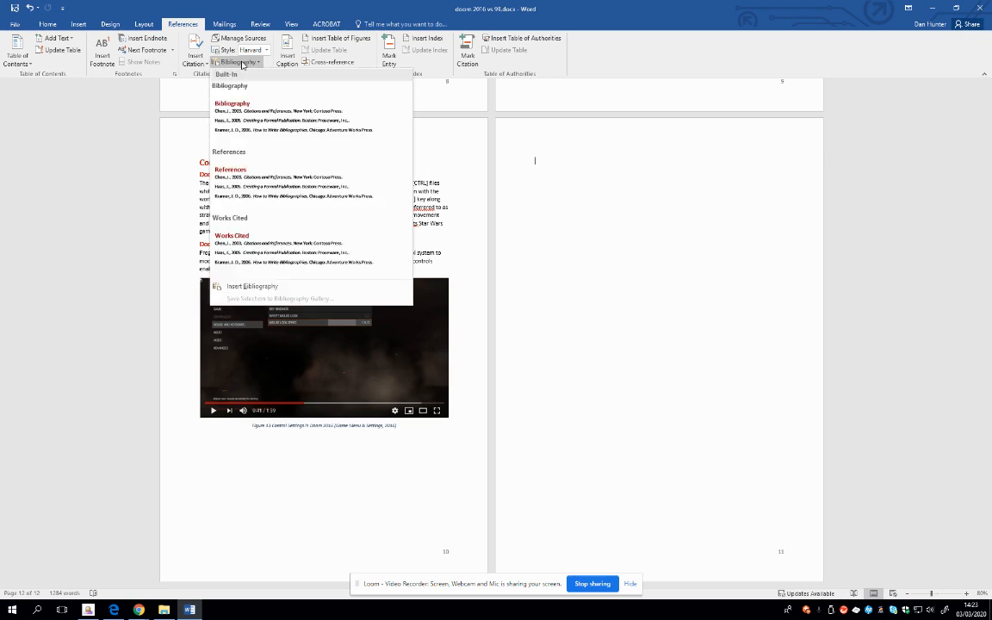
pyautogui.click(253, 106)
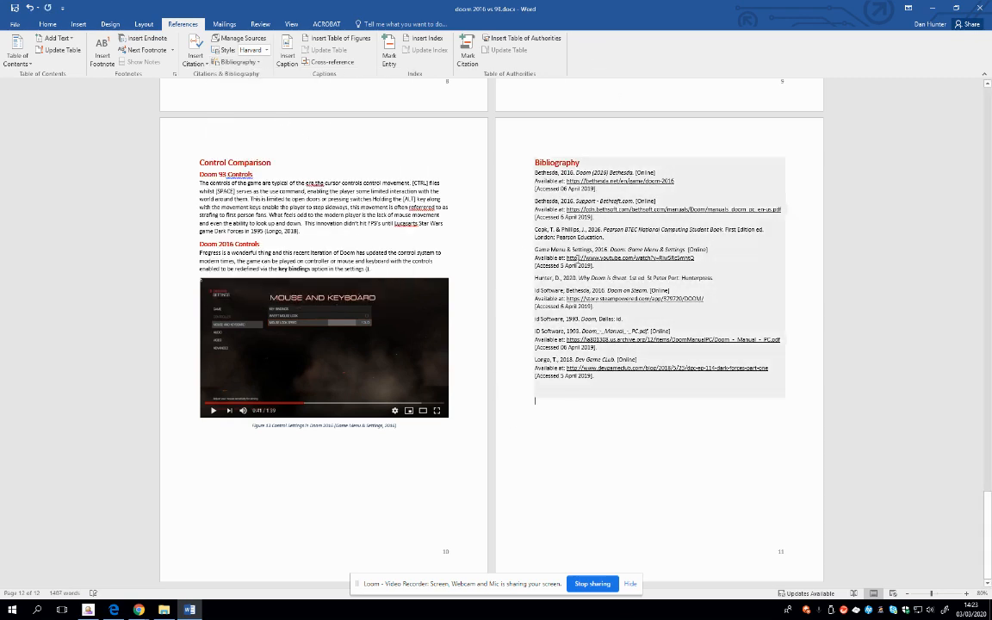
# Check the new book's entry in the bibliography and update the citations and bibliography
pyautogui.tripleClick(533, 230)
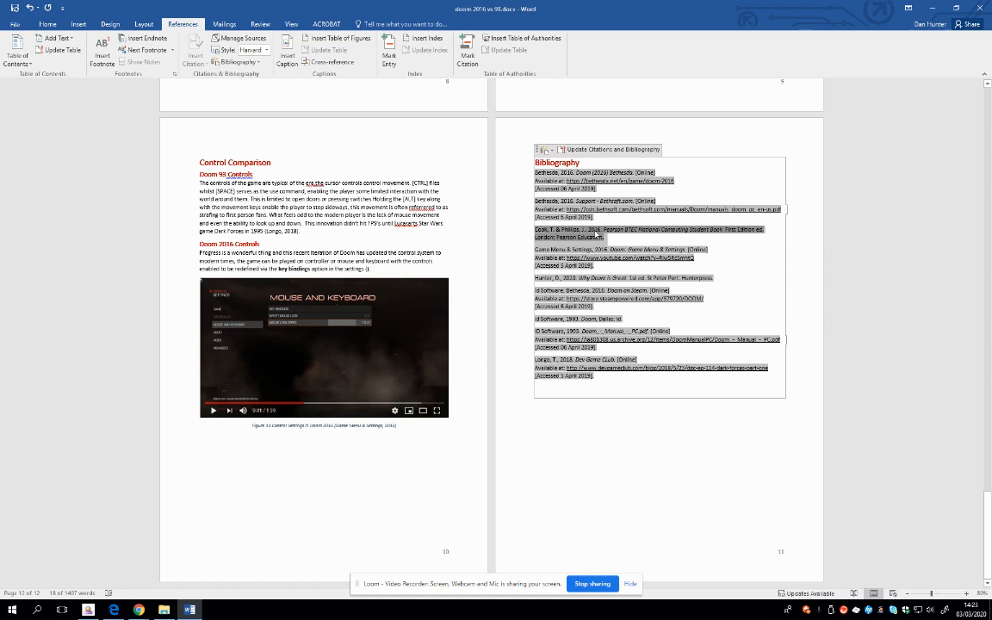
pyautogui.click(602, 464)
pyautogui.click(564, 164)
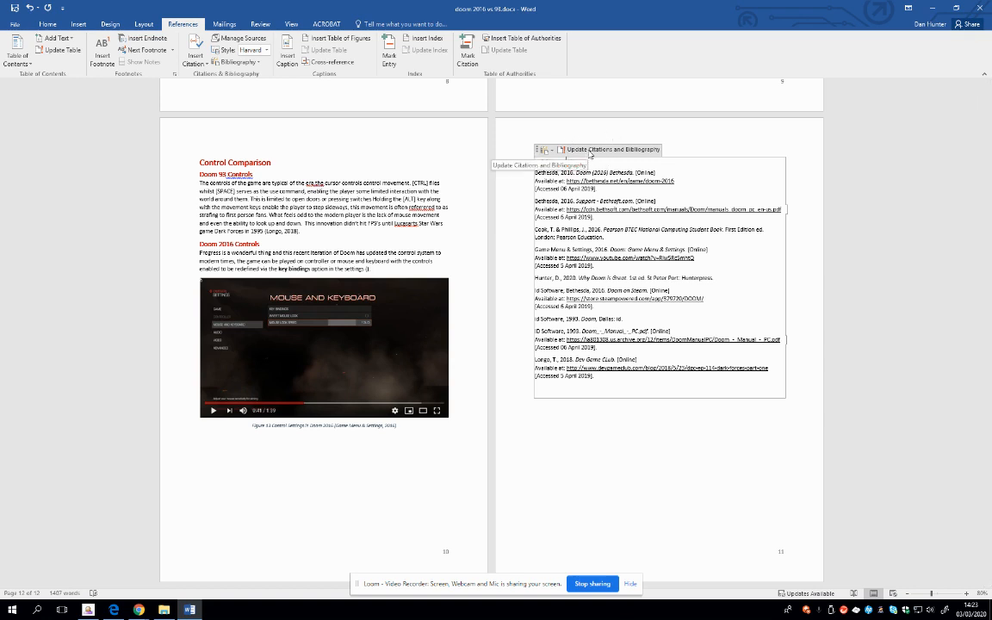
pyautogui.click(590, 153)
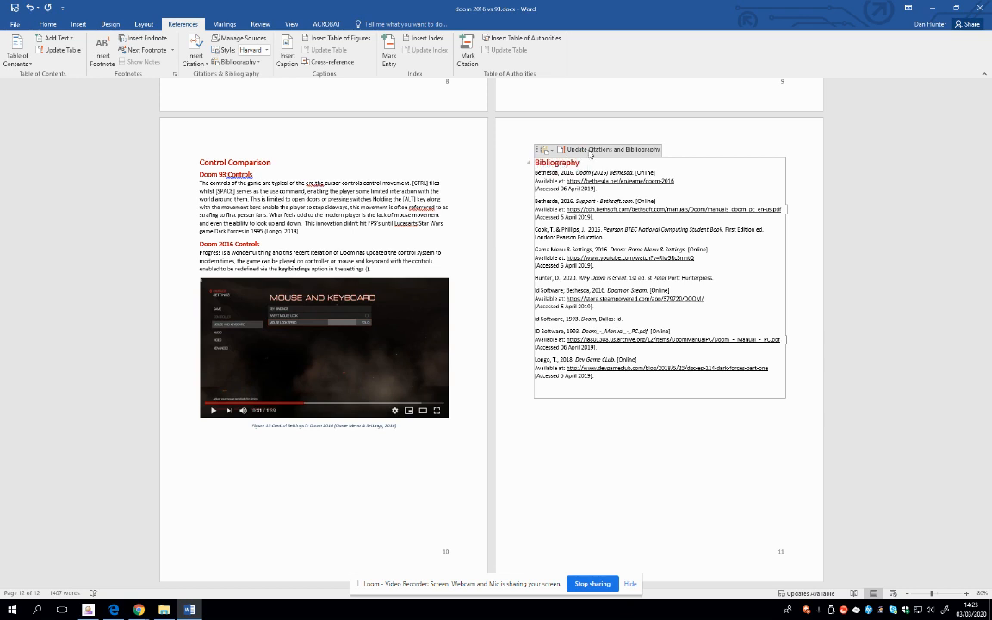